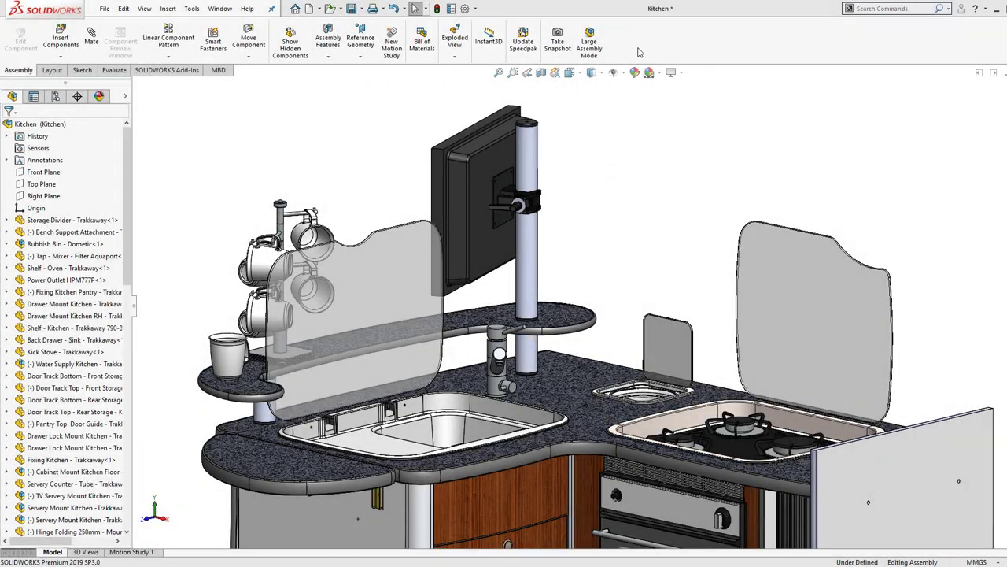
Open the Customize dialog, review the Shortcut Bars, Keyboard and Mouse Gestures tabs, then return to Keyboard
right_click(639, 52)
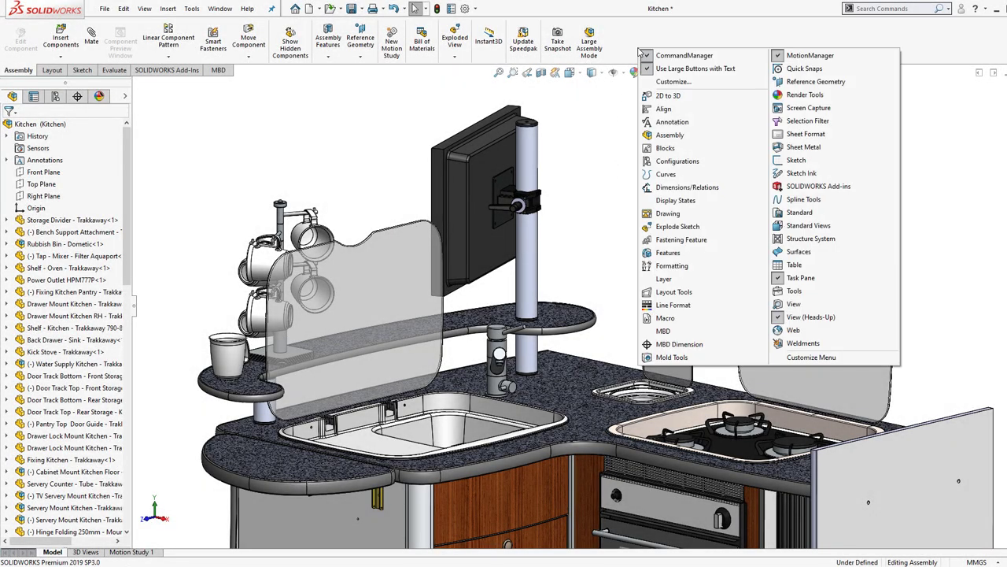
click(673, 82)
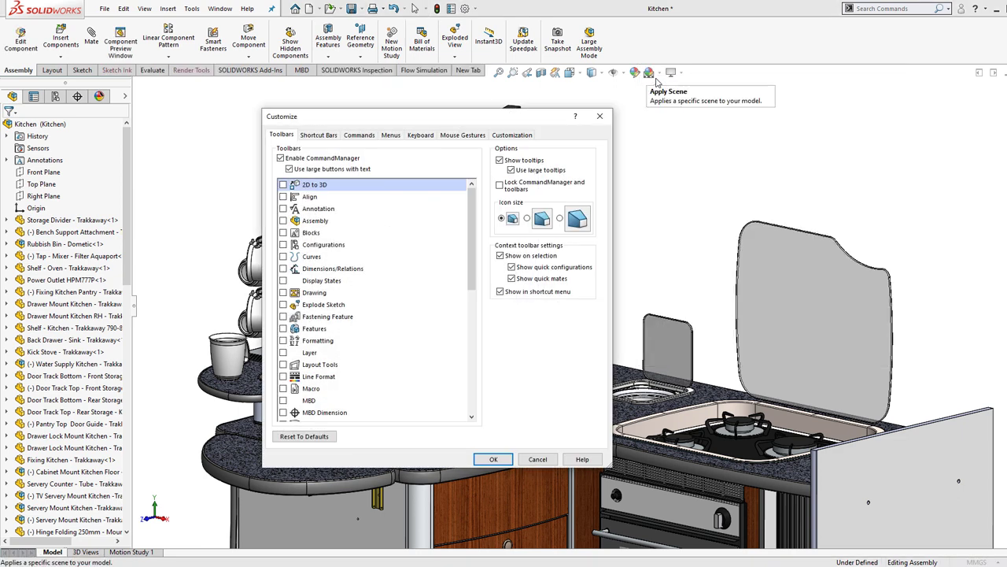
click(318, 135)
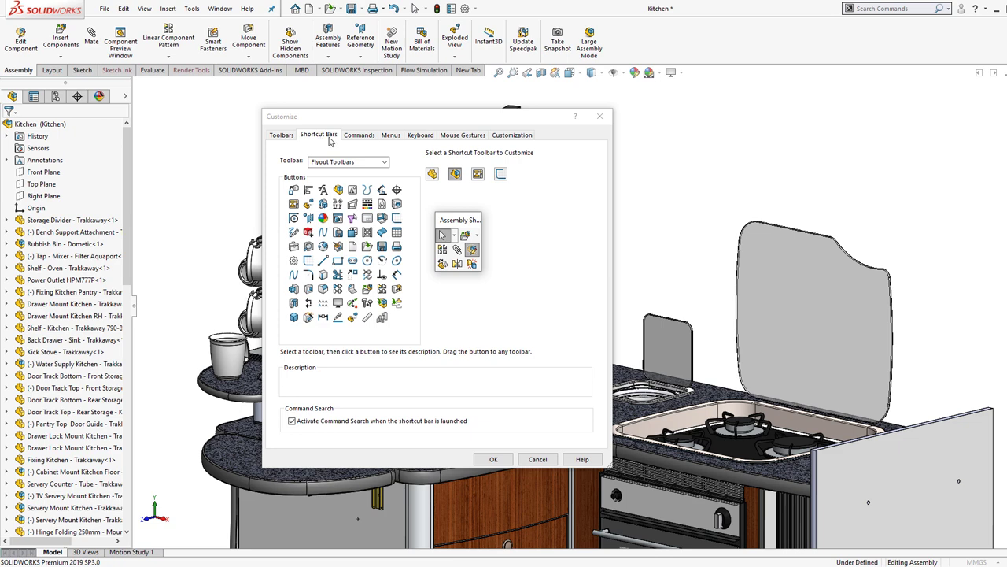
click(421, 138)
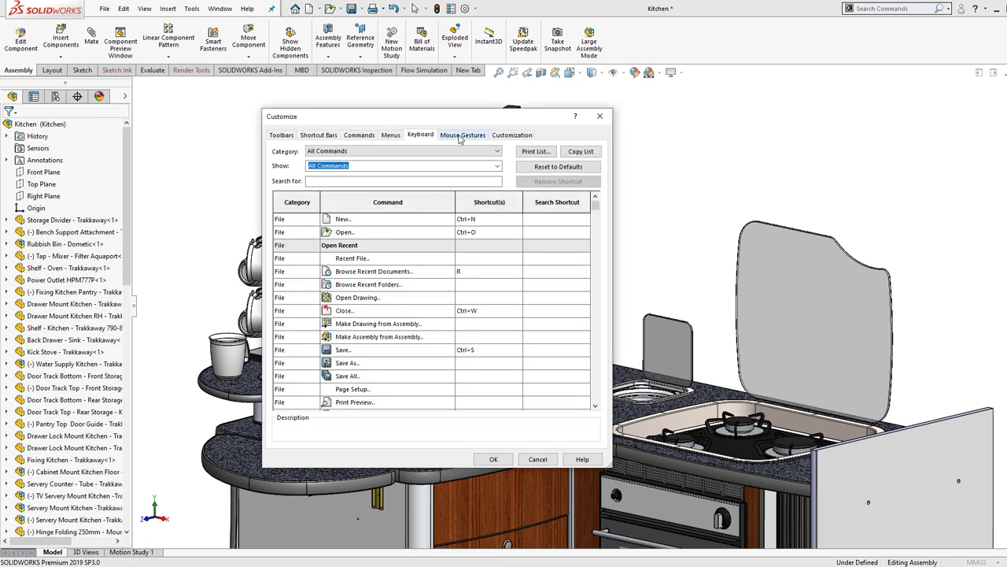
click(463, 136)
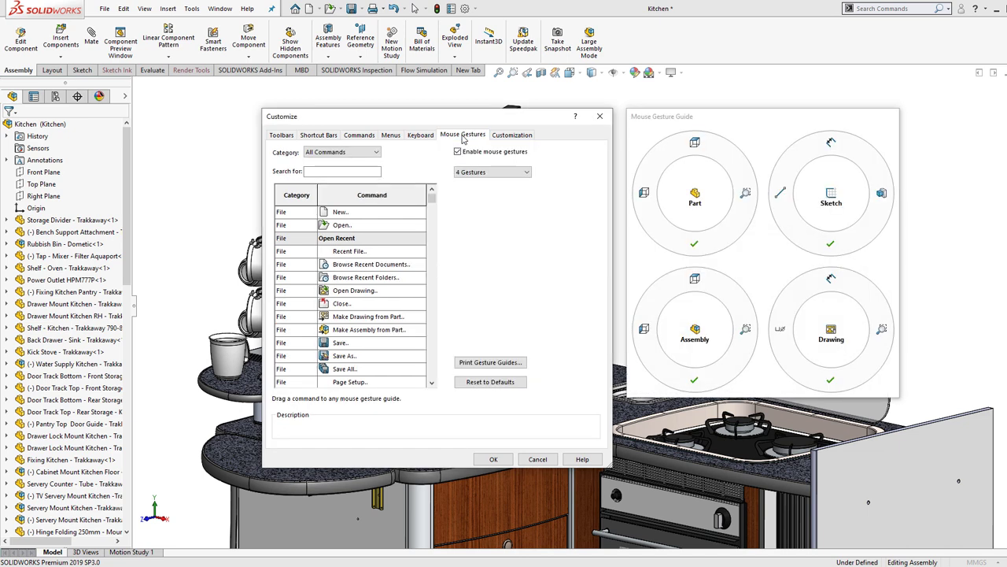
click(420, 135)
Assign Ctrl+Shift+E to Exploded View, declining the Ctrl+C conflict, and apply the change
click(358, 205)
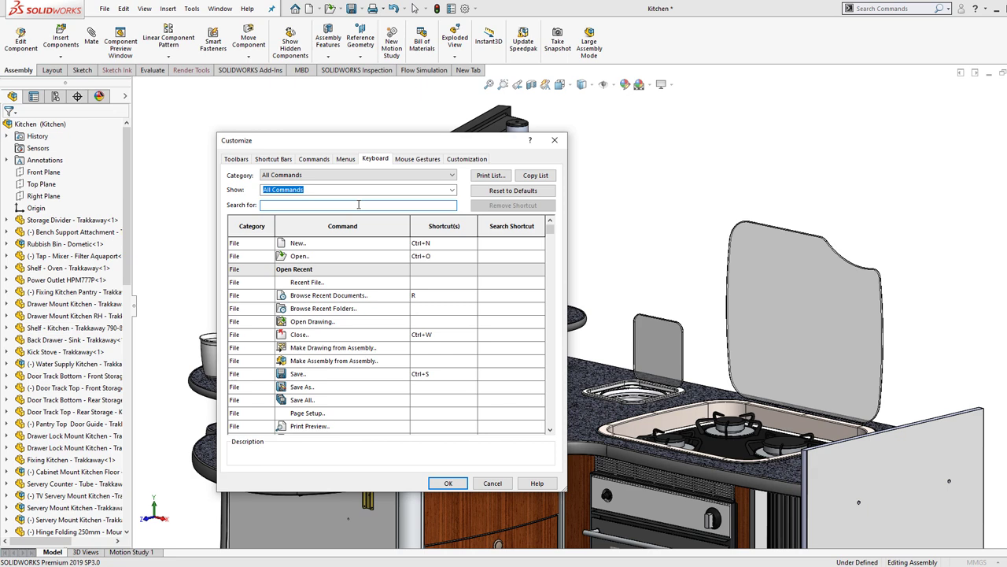
text(exploded)
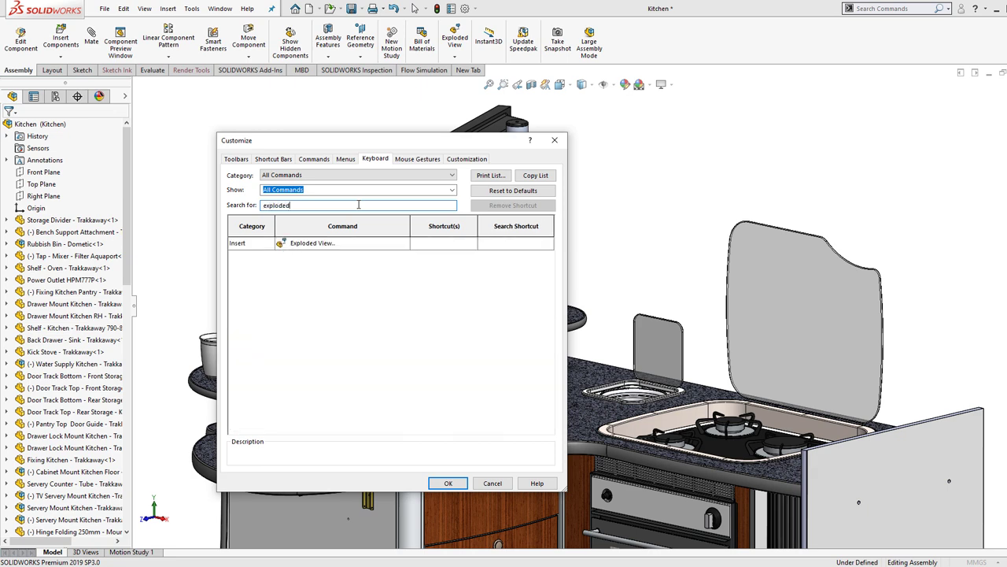
click(433, 245)
key(ctrl+c)
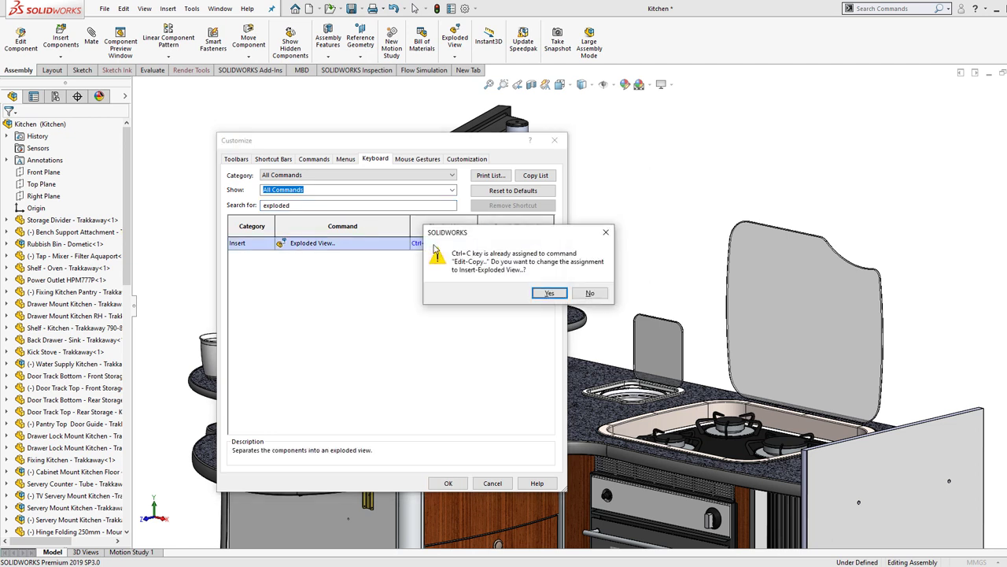
drag(492, 233, 422, 271)
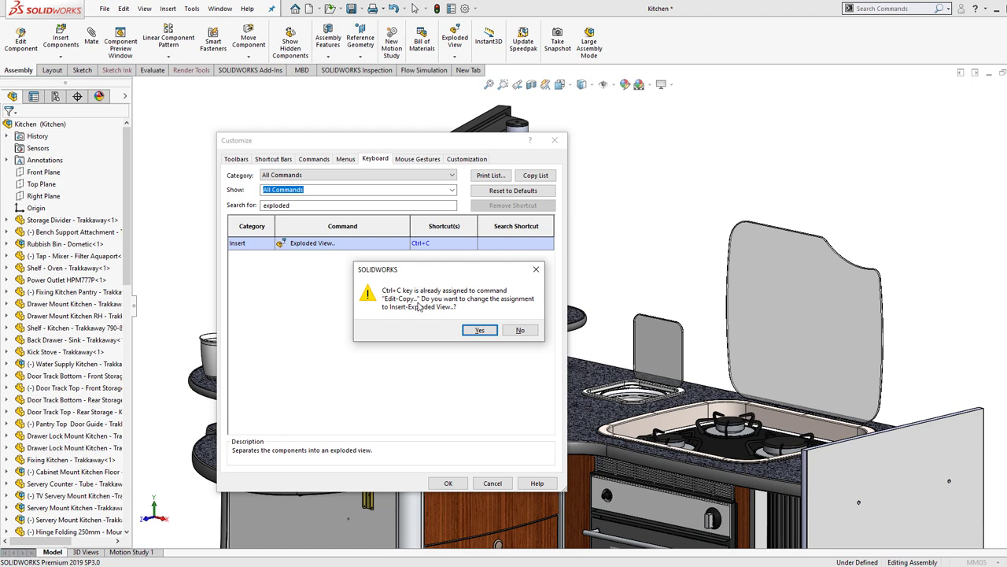
click(521, 329)
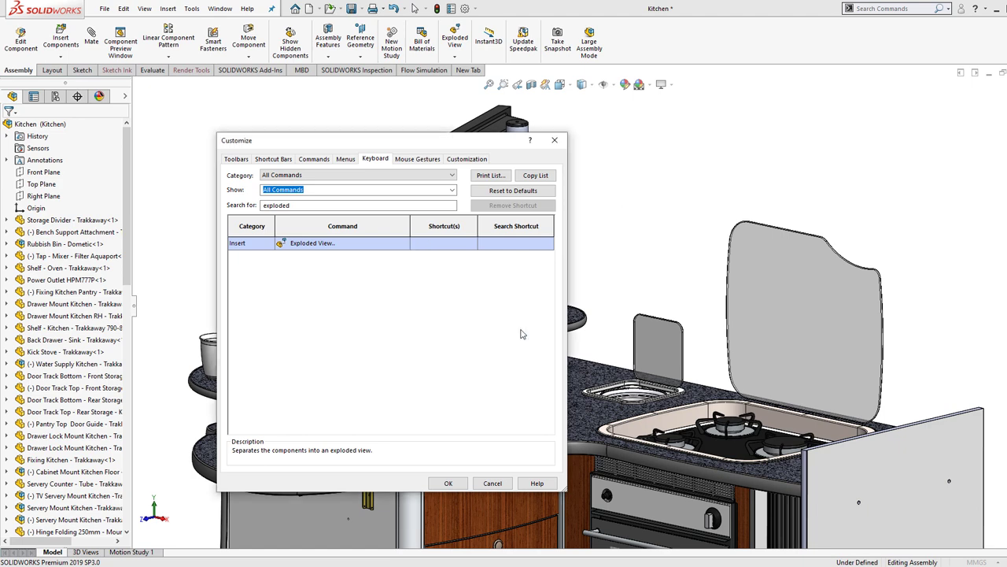
key(ctrl+shift+e)
click(447, 482)
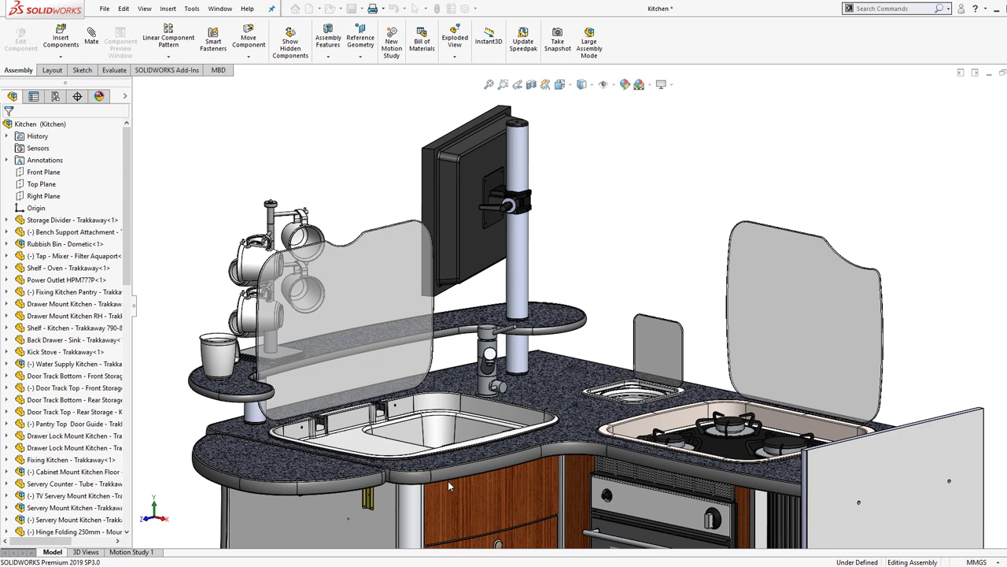
Start an exploded view with Ctrl+Shift+E and drag the sink upward out of the countertop
key(ctrl+shift+e)
click(395, 450)
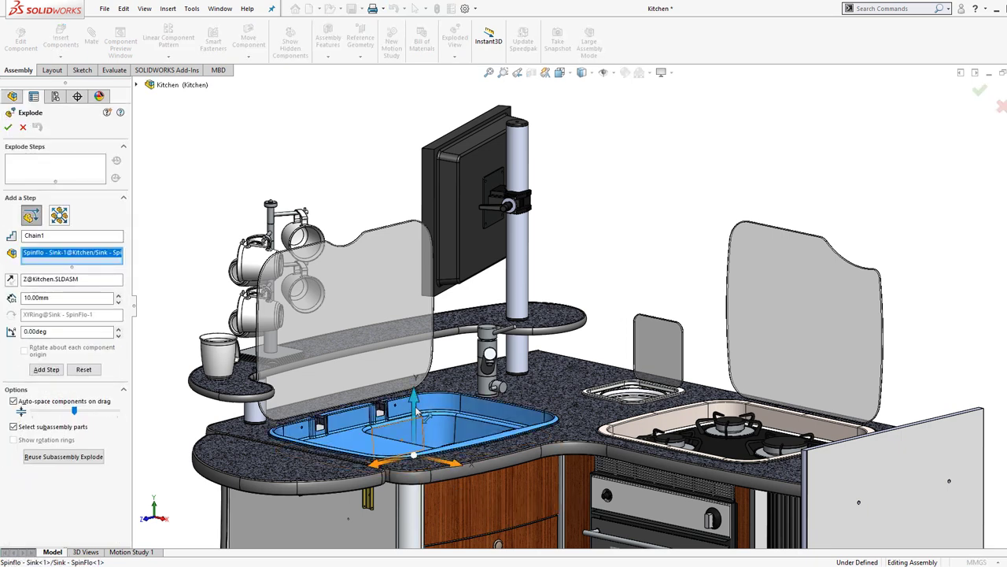
drag(413, 400, 423, 210)
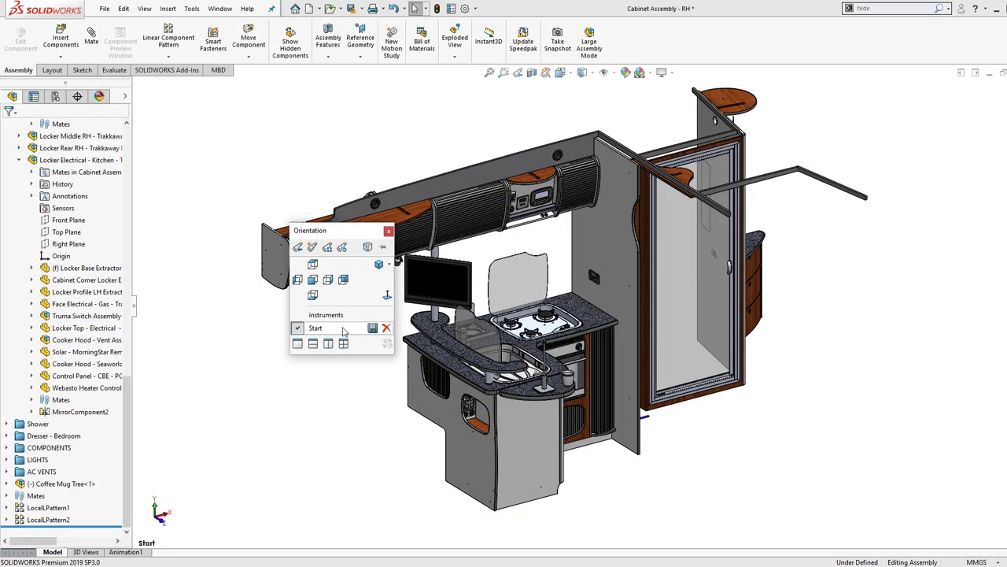
mouse_move(344, 332)
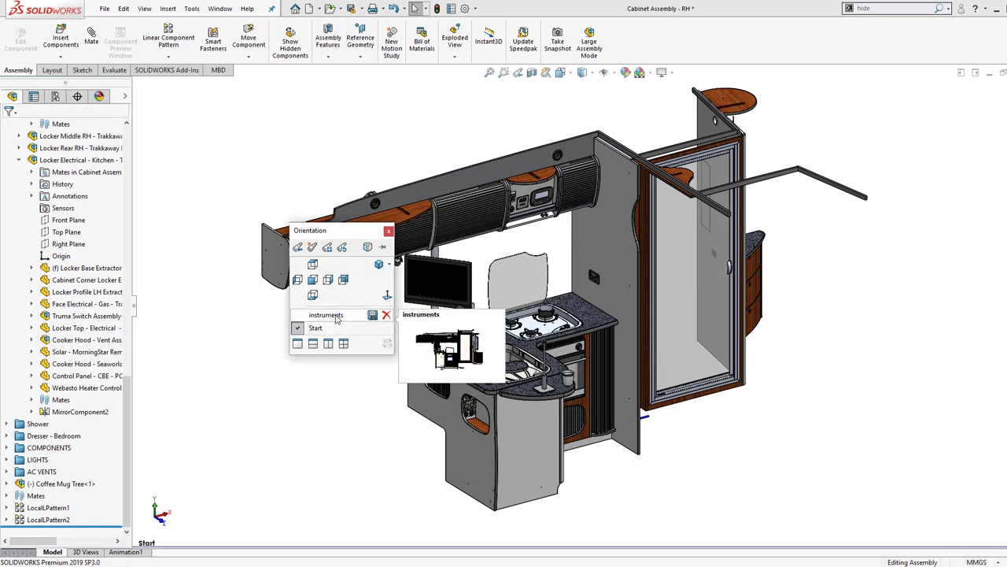
Switch to the saved 'instruments' view and box-select all the instruments on the panel
click(336, 316)
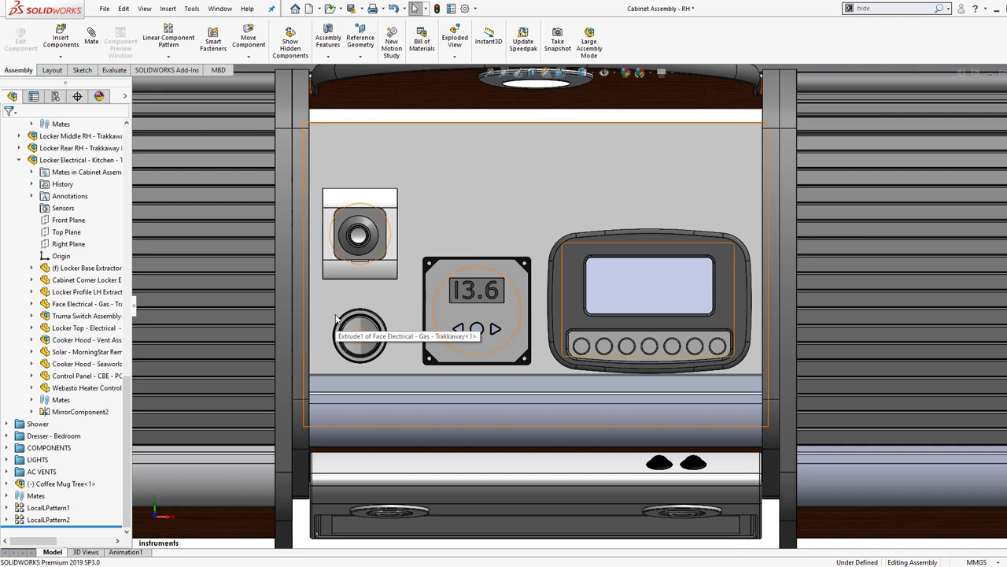
click(336, 317)
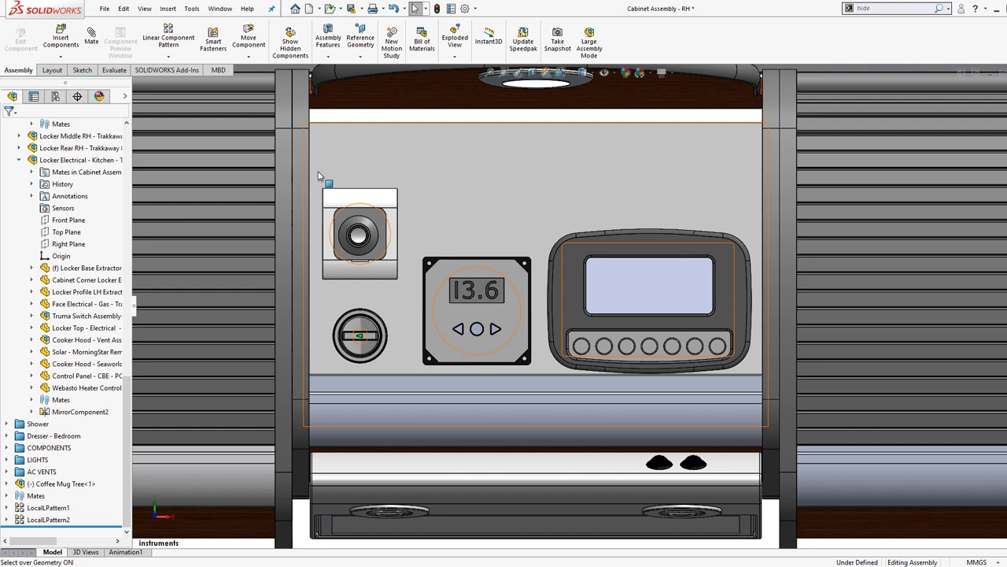
drag(317, 169, 758, 396)
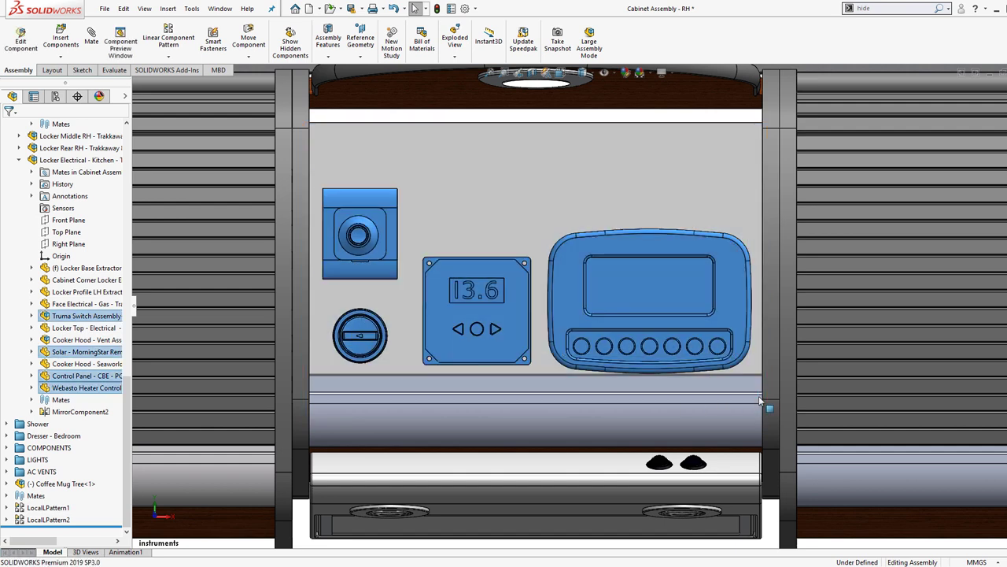
mouse_move(769, 423)
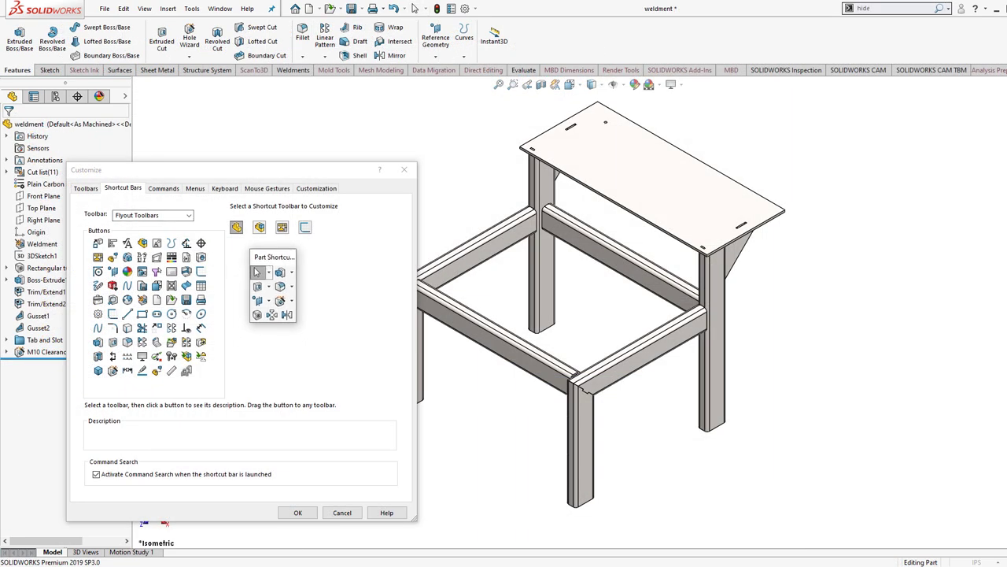
After previewing the Assembly, Drawing and Sketch bars, add Linear Pattern to the Part shortcut bar
click(259, 227)
click(285, 229)
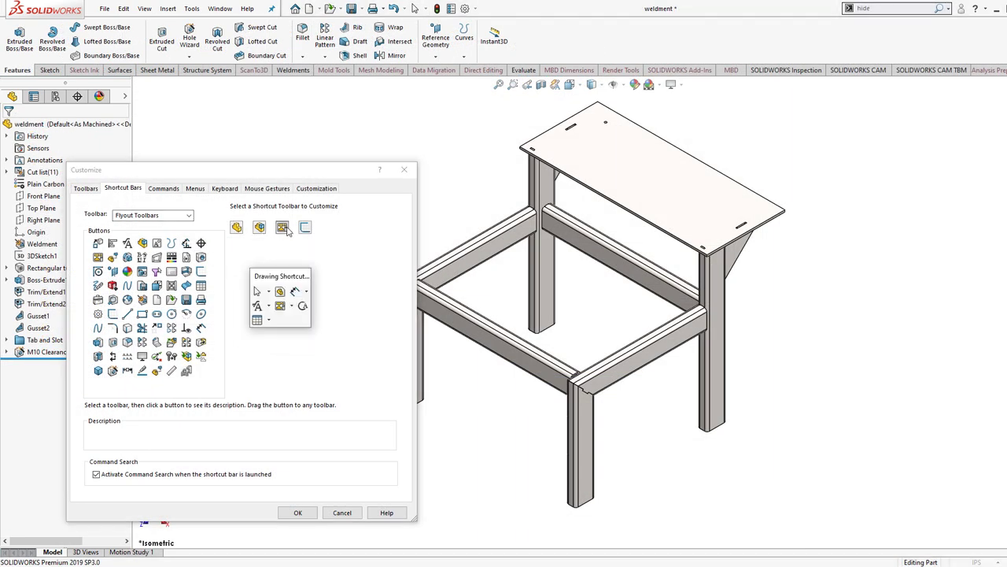
click(306, 228)
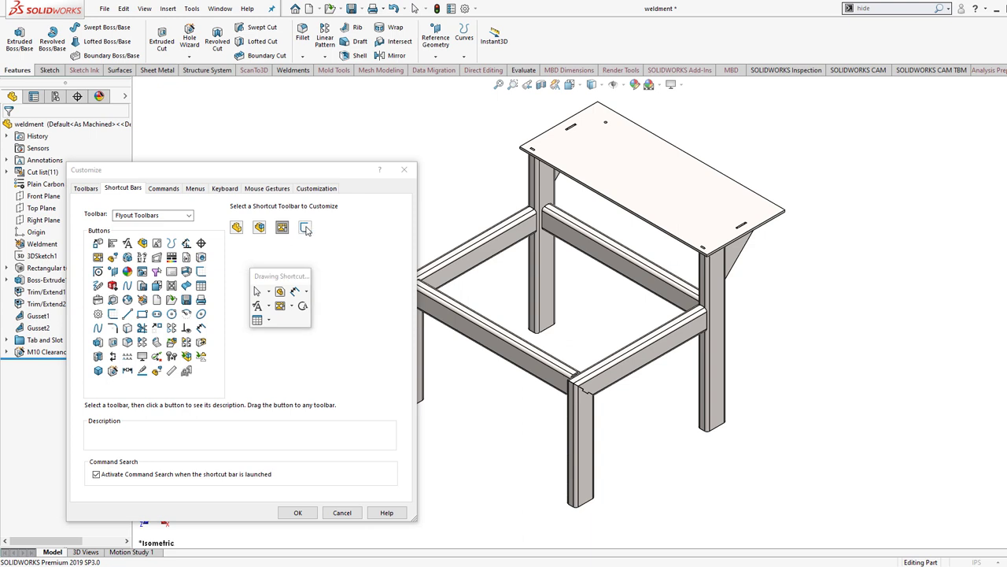
click(237, 228)
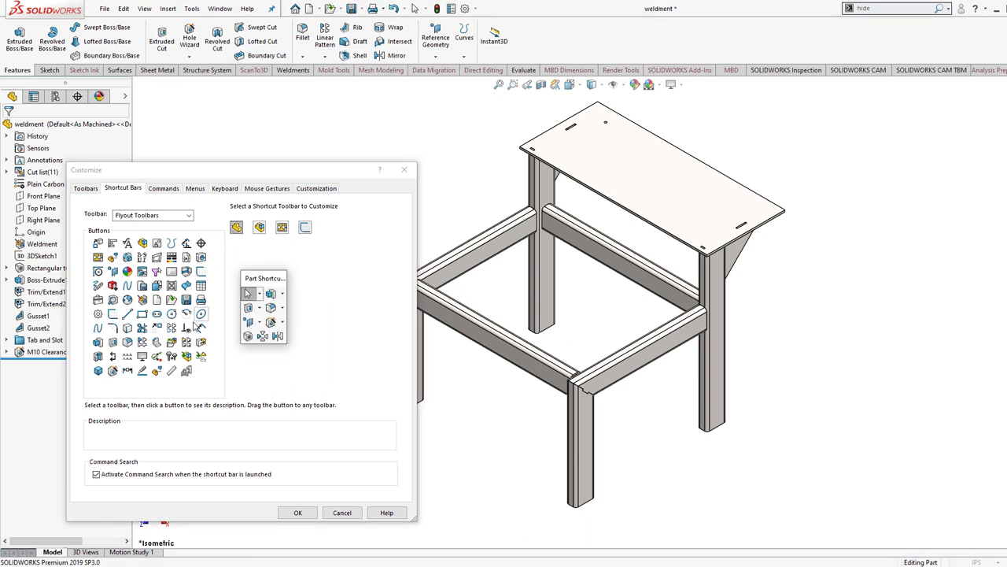
drag(145, 348, 260, 338)
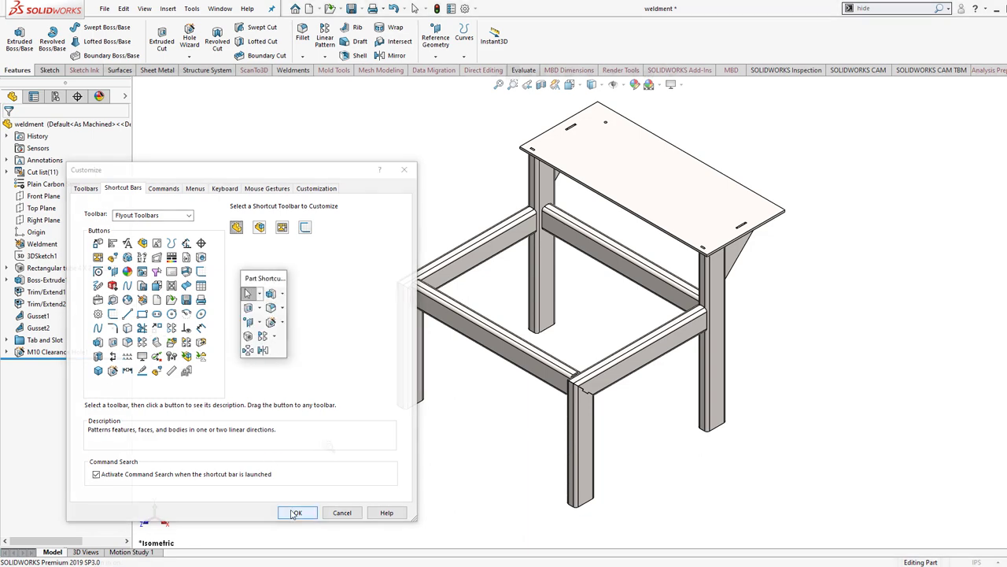
click(297, 512)
Zoom to the tabletop hole, select it and bring up the Part shortcut bar with S
click(512, 71)
drag(475, 102, 567, 148)
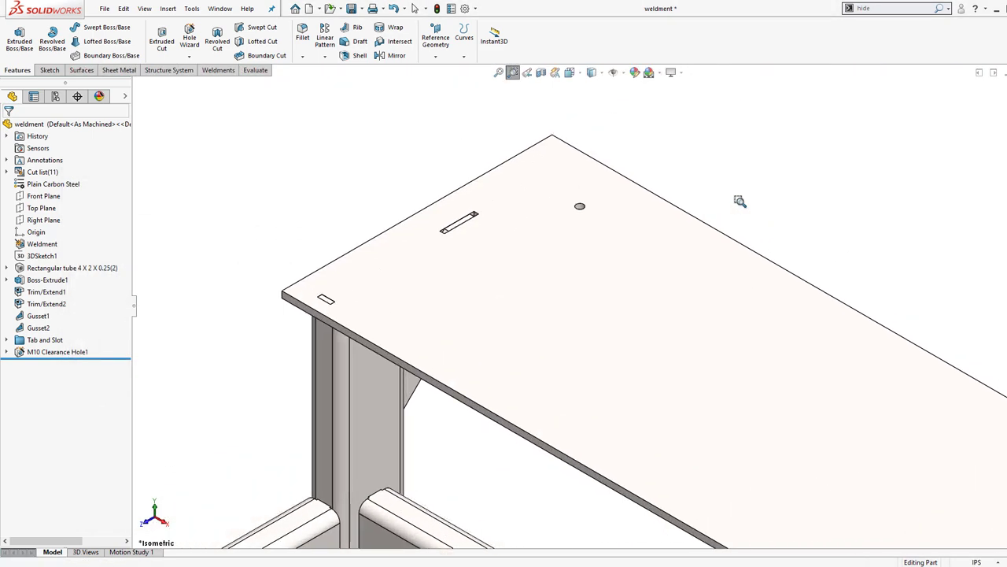
key(Escape)
click(580, 206)
key(s)
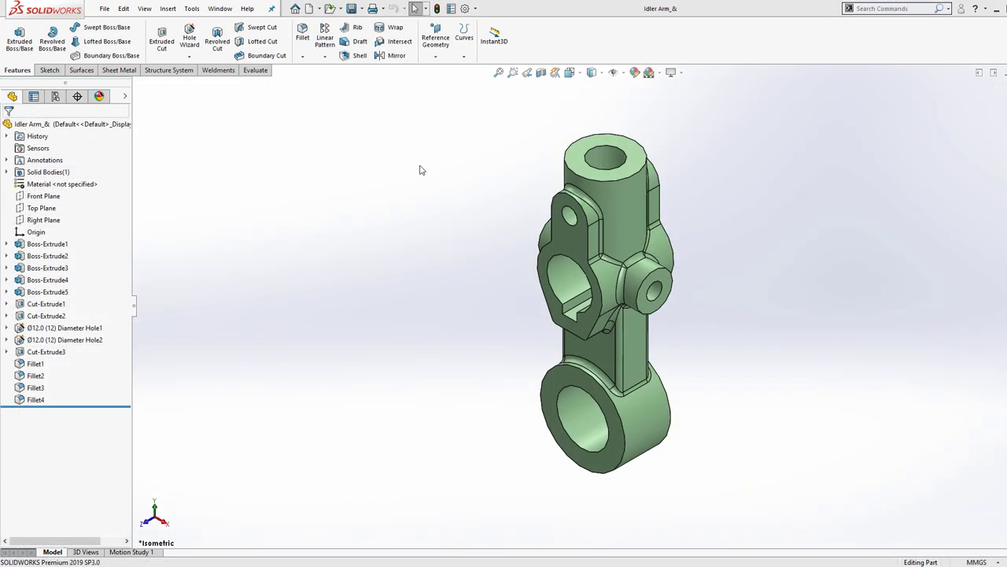
Open the Mouse Gestures customization settings, keeping the guide at 8 gestures
right_click(542, 48)
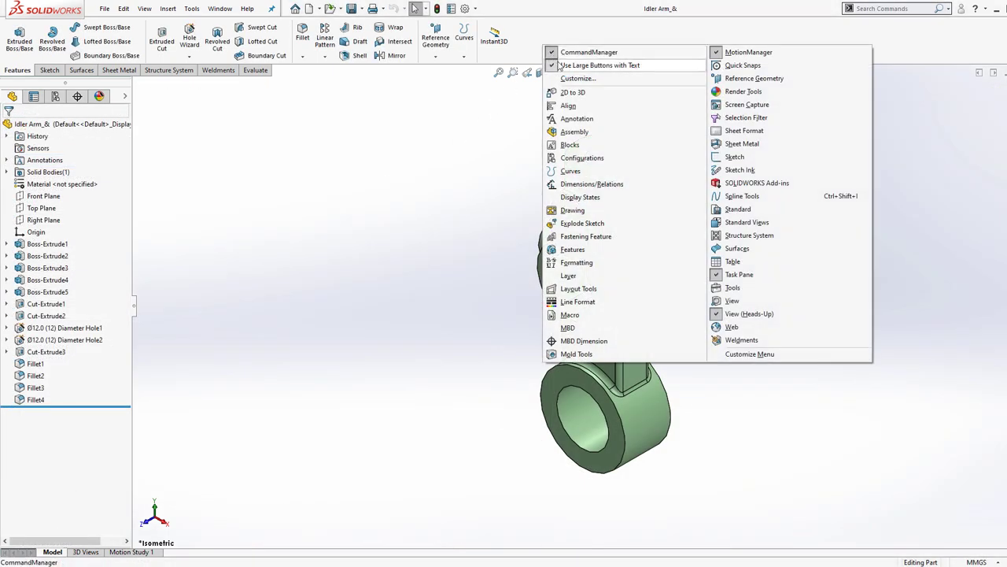
click(568, 79)
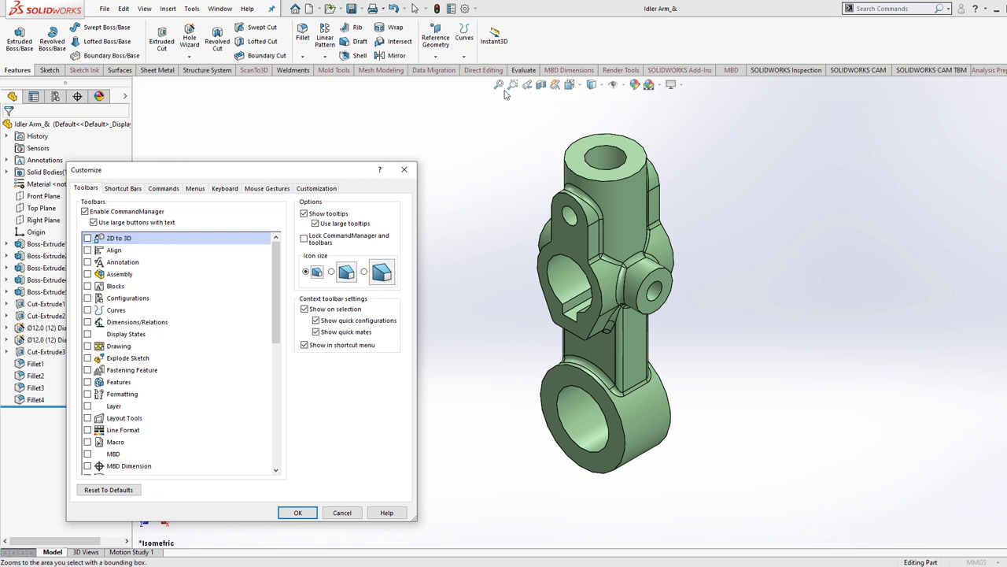
click(268, 188)
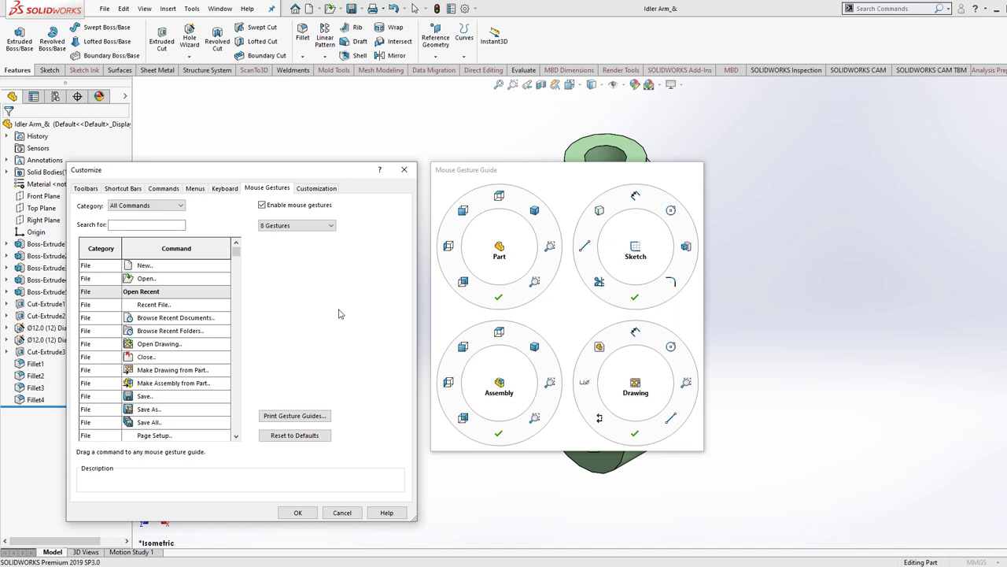
click(328, 226)
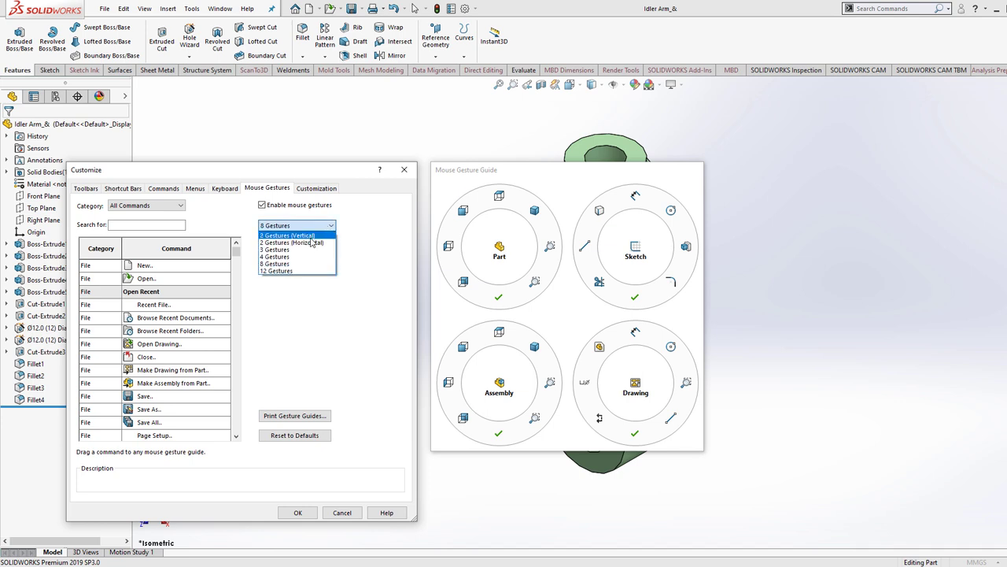
key(Escape)
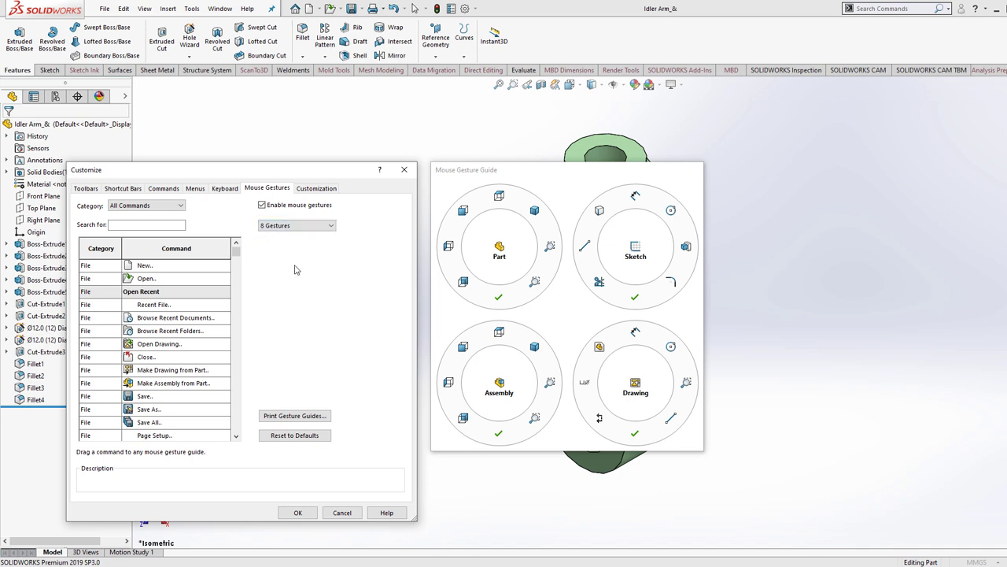
Search 'hole' and place Hole Wizard in the Part guide's lower-left slot, then apply
click(166, 227)
text(hole)
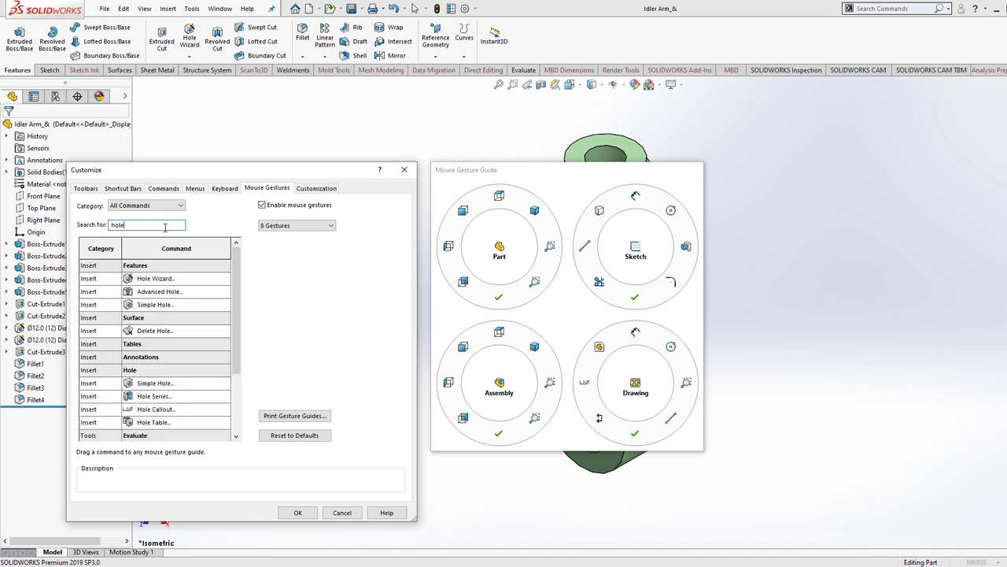
drag(151, 280, 475, 289)
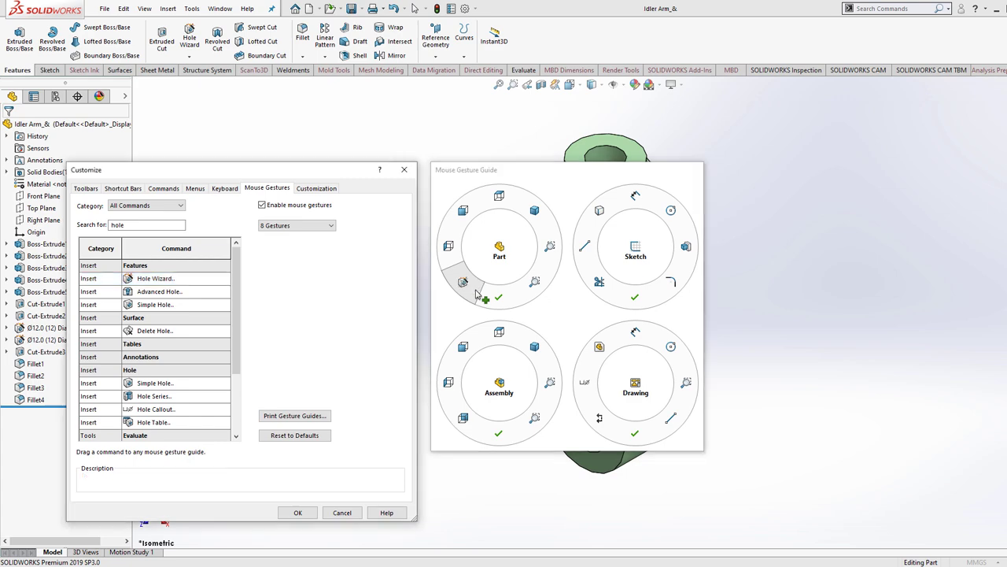
click(297, 513)
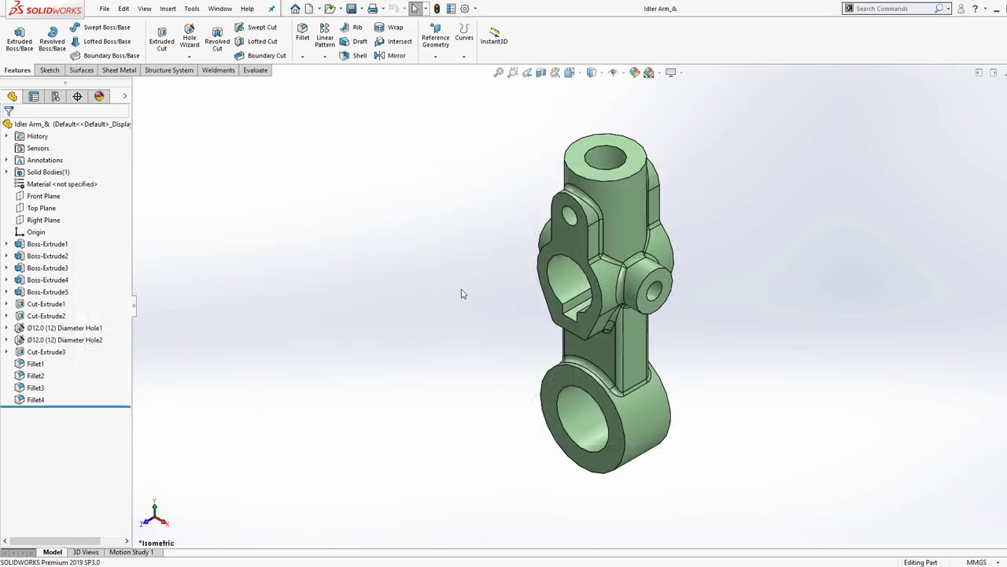
Right-drag toward the lower-left on the Idler Arm to launch Hole Wizard
right_drag(463, 294, 436, 323)
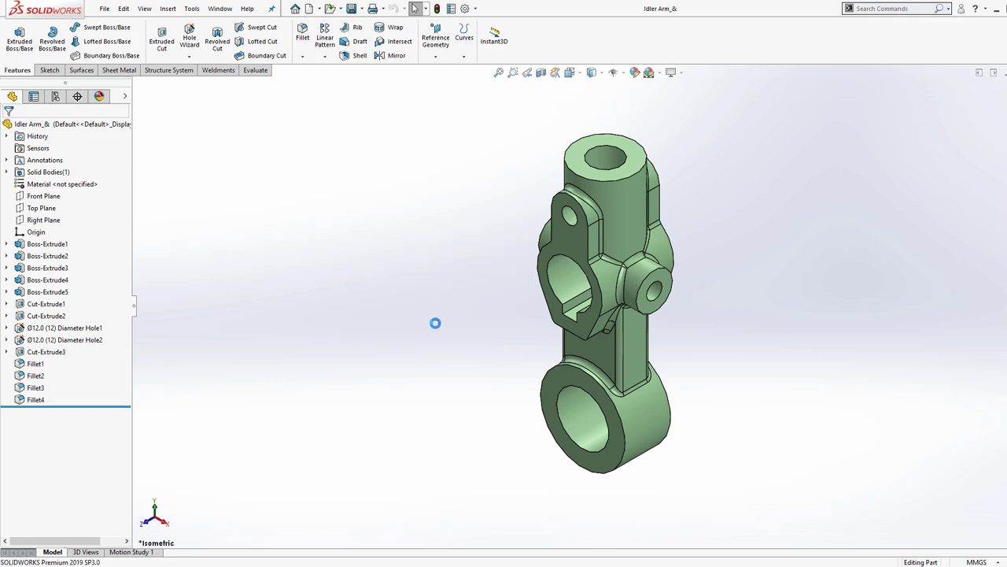